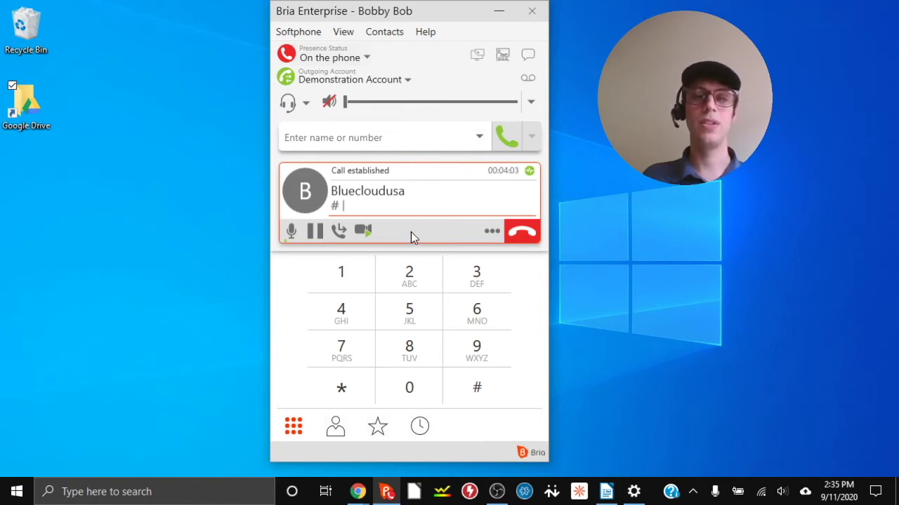
Step: Transfer the Bluecloudusa call to extension 102 using Call First
click(339, 231)
text(102)
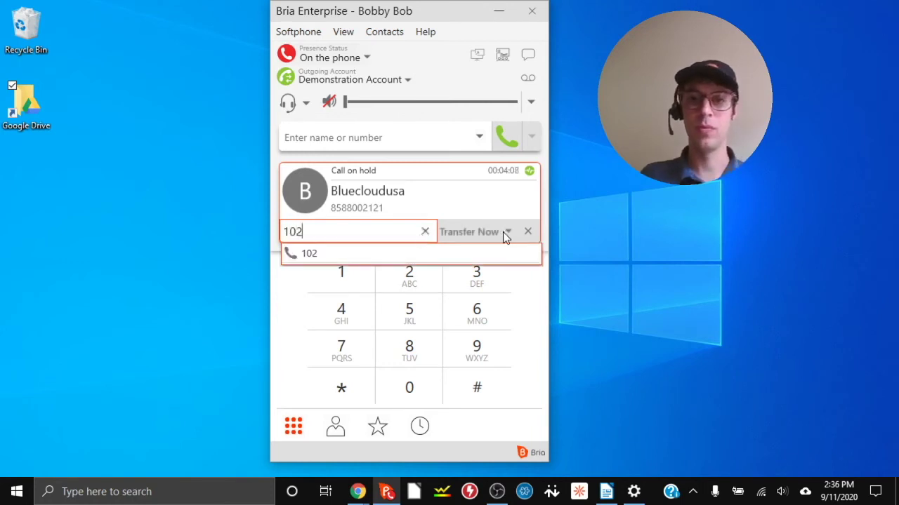
click(504, 231)
click(485, 253)
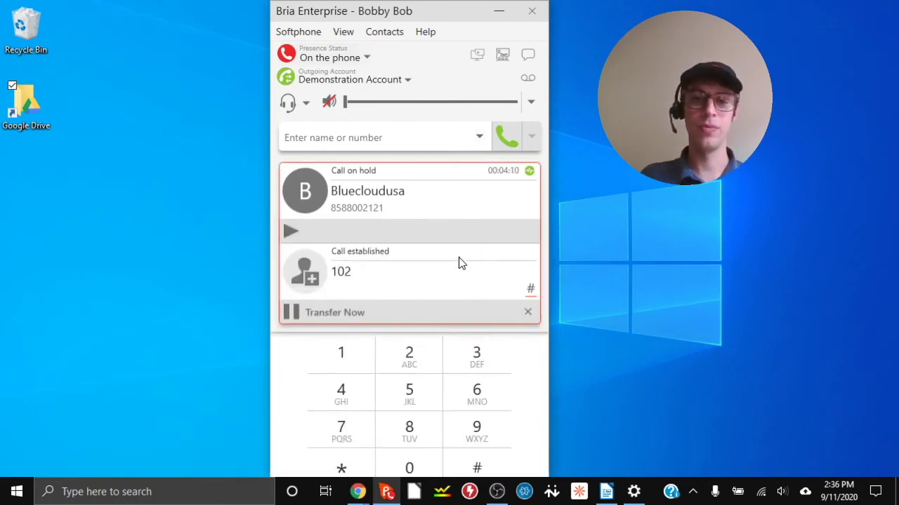
click(343, 316)
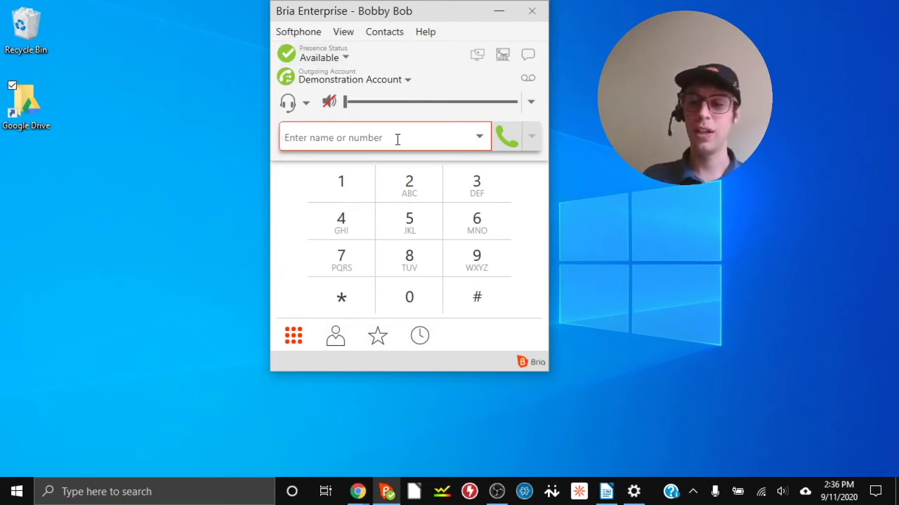
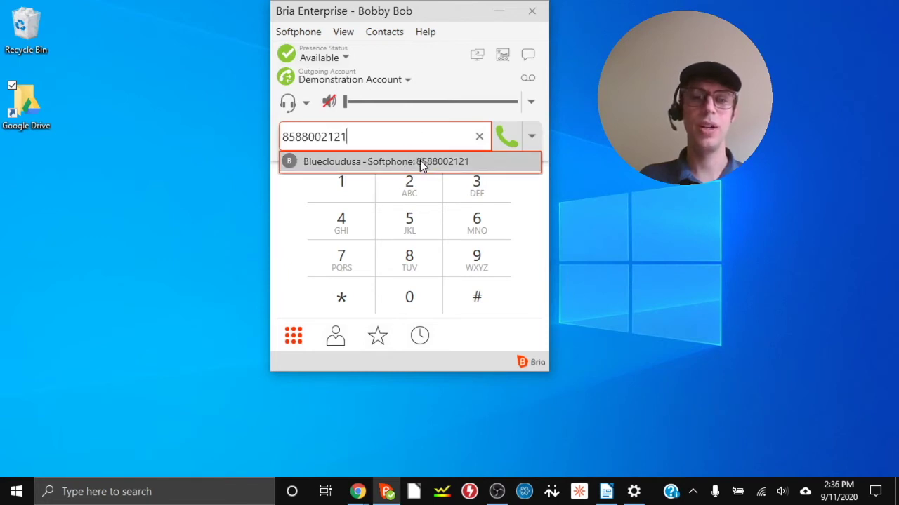
Step: Call the suggested Bluecloudusa contact by its number, toggling the speaker mute
click(418, 161)
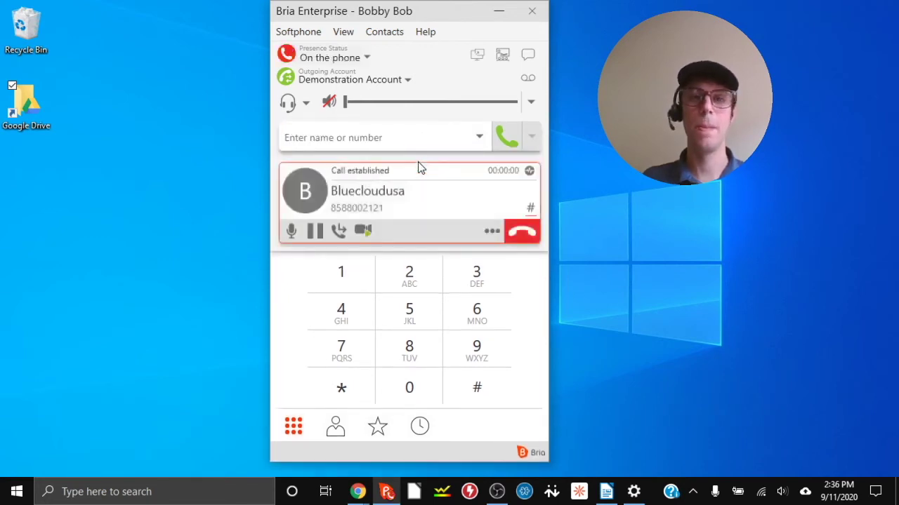
click(340, 104)
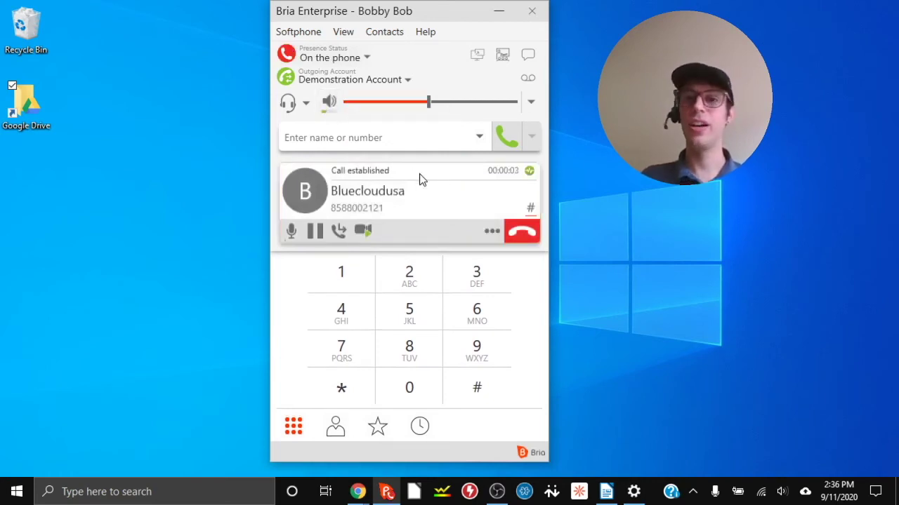
click(333, 103)
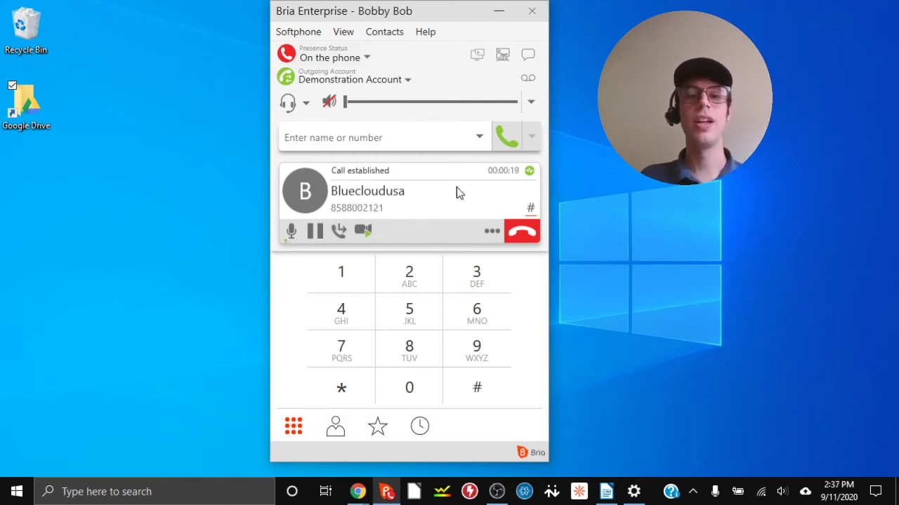
Step: Transfer the call directly to 102 and unmute the speaker at half volume
click(344, 229)
text(102)
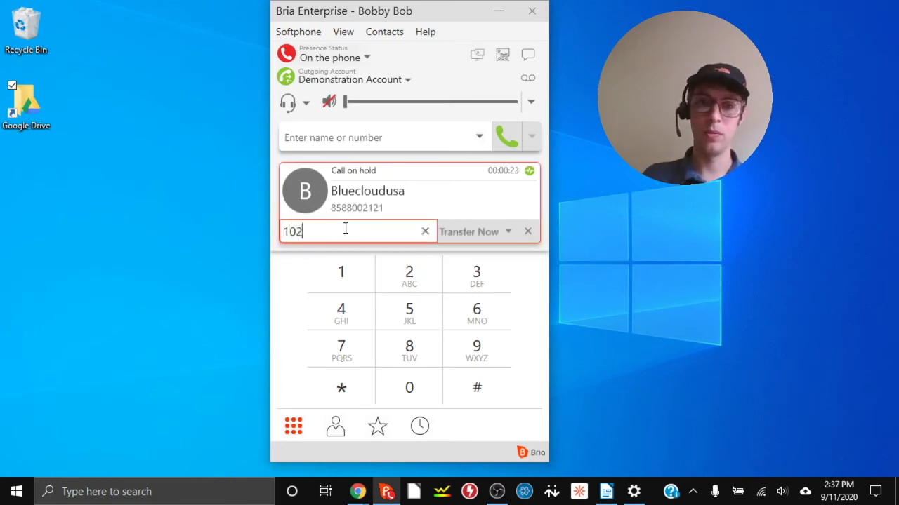
click(456, 233)
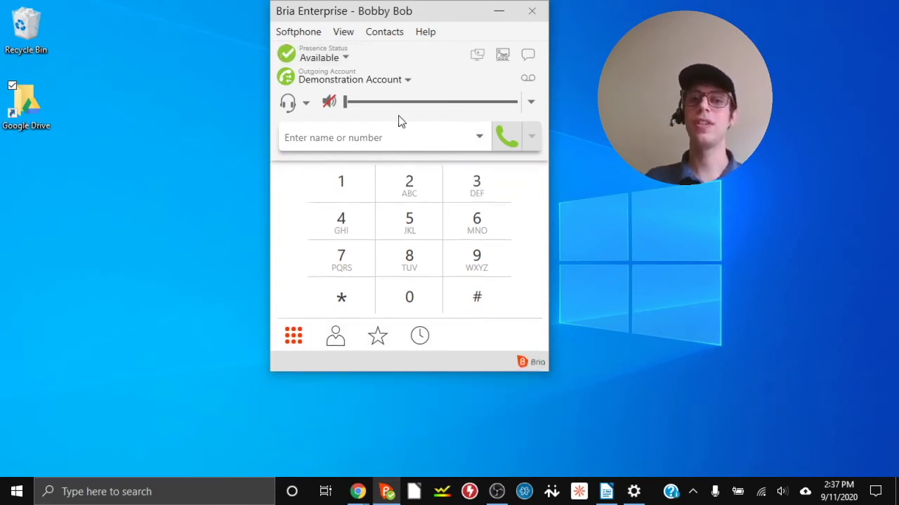
click(330, 102)
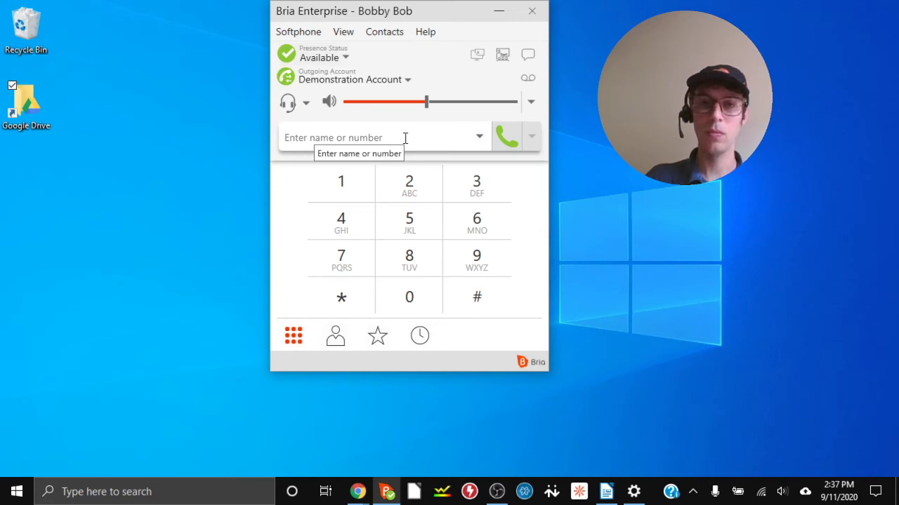
Step: Call the Bluecloudusa contact again by its number and mute the speaker
click(405, 137)
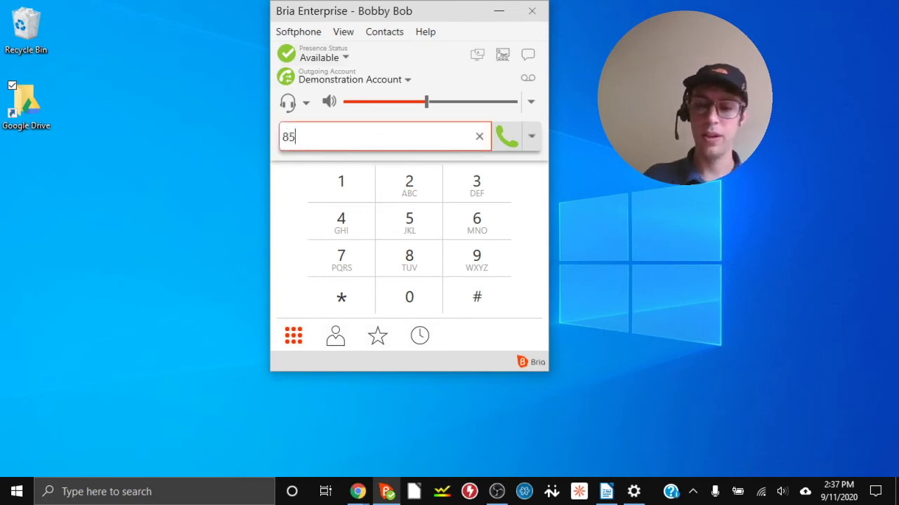
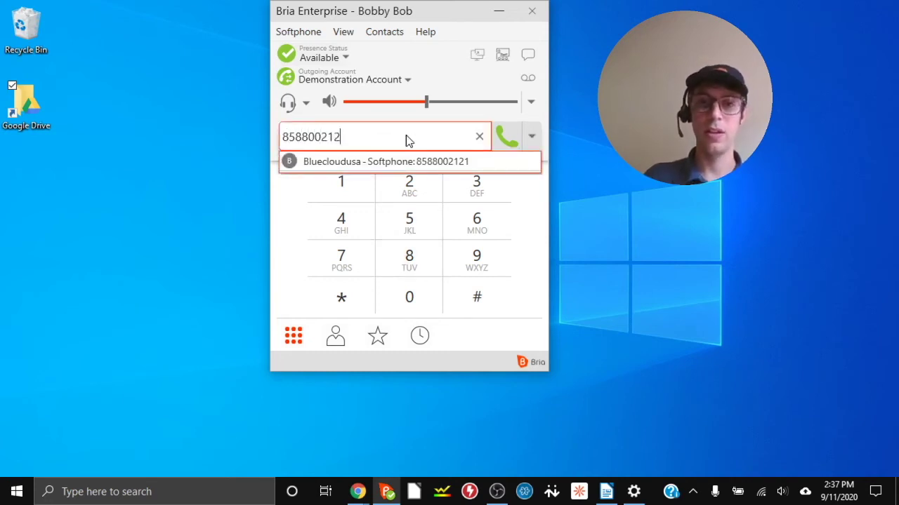
click(434, 162)
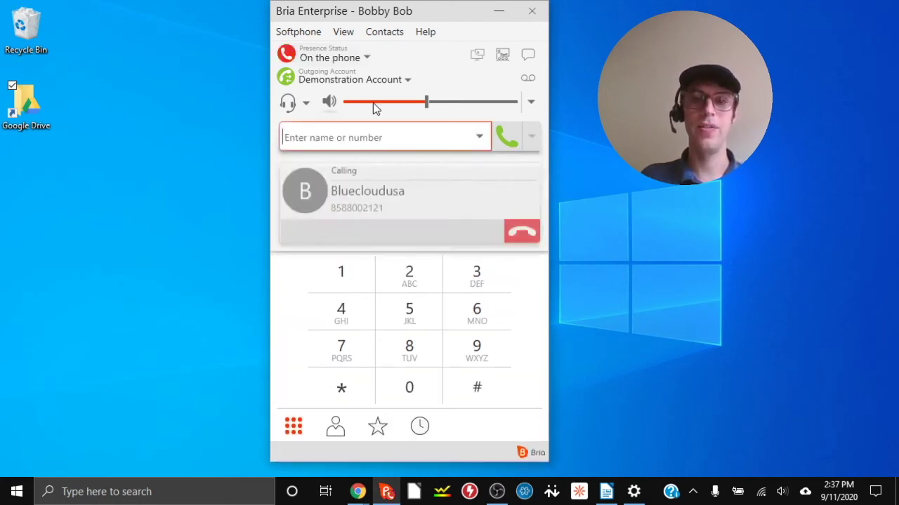
click(330, 102)
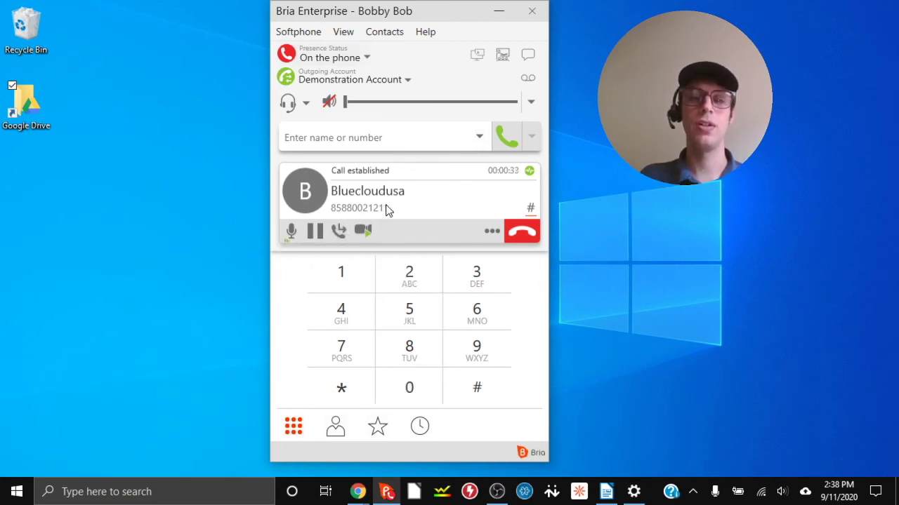
Step: Transfer the call to *9102 from the keypad, then unmute the speaker
click(340, 231)
click(341, 388)
click(475, 348)
click(360, 275)
click(409, 388)
click(407, 283)
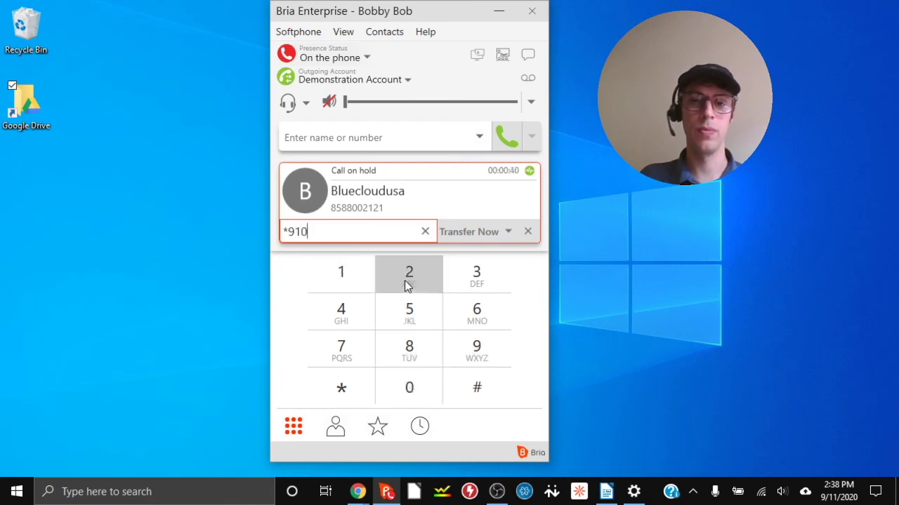
click(465, 233)
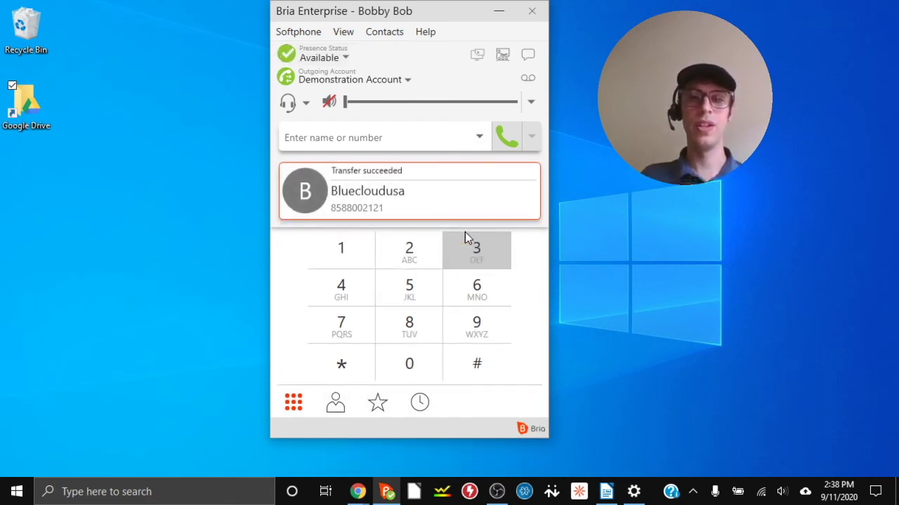
click(330, 102)
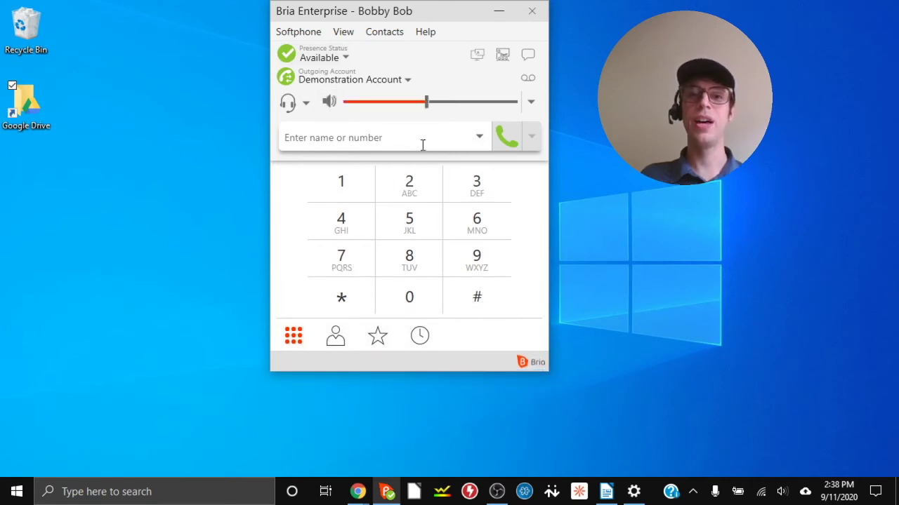
Step: Call voicemail *1 with the speaker muted, then hang up and unmute
click(359, 144)
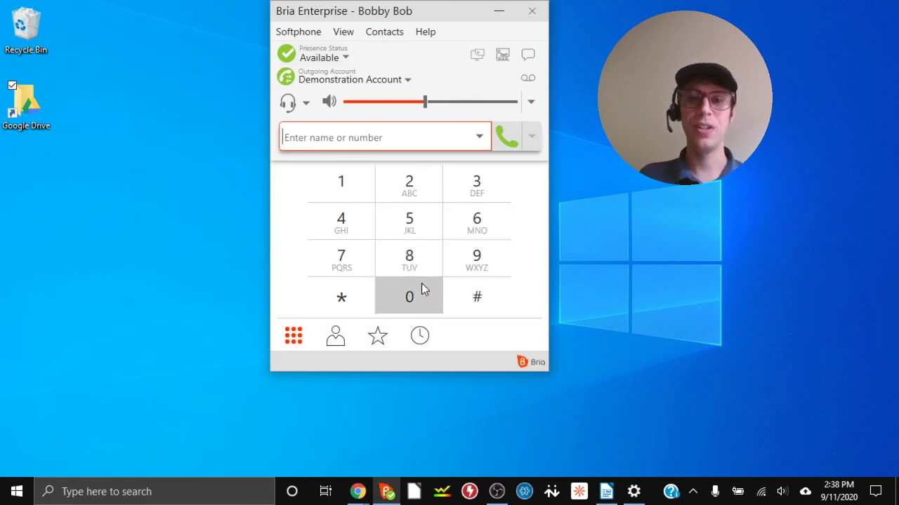
click(528, 79)
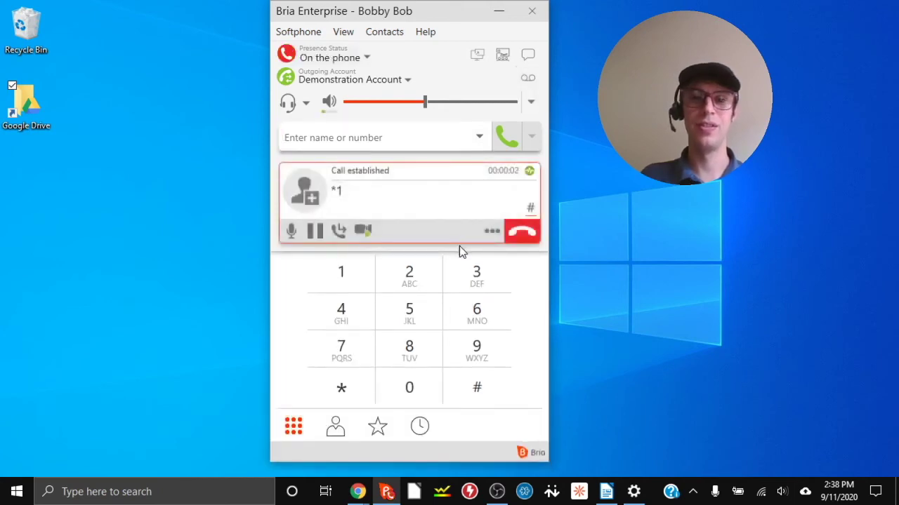
click(330, 103)
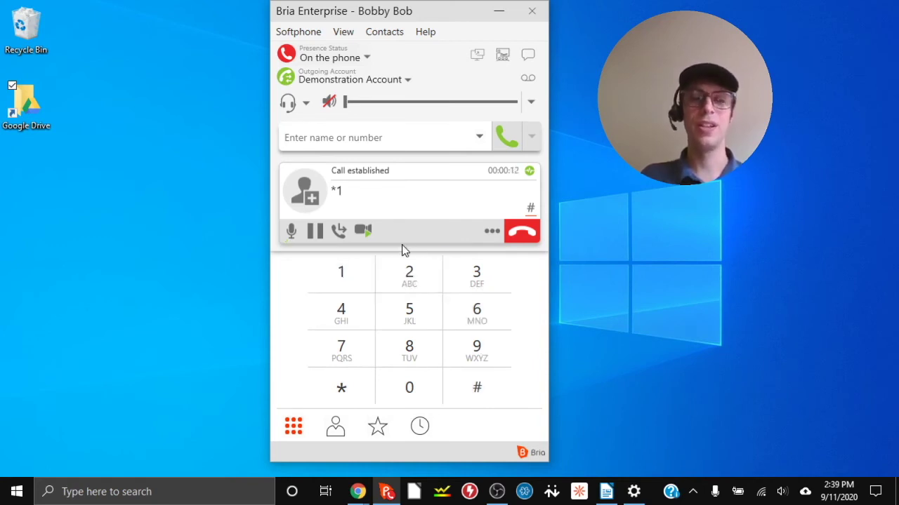
click(526, 234)
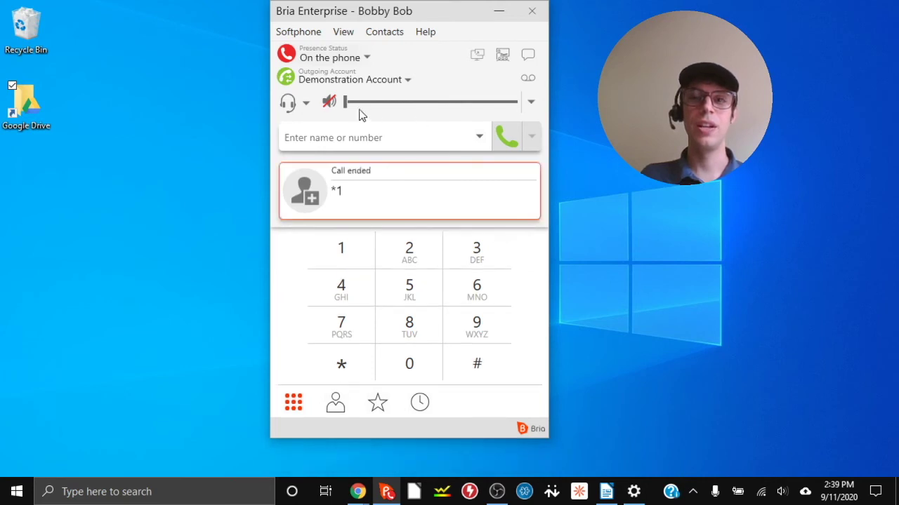
click(329, 102)
Step: Call the voicemail line *1 again from the Voice messages icon
key(Tab)
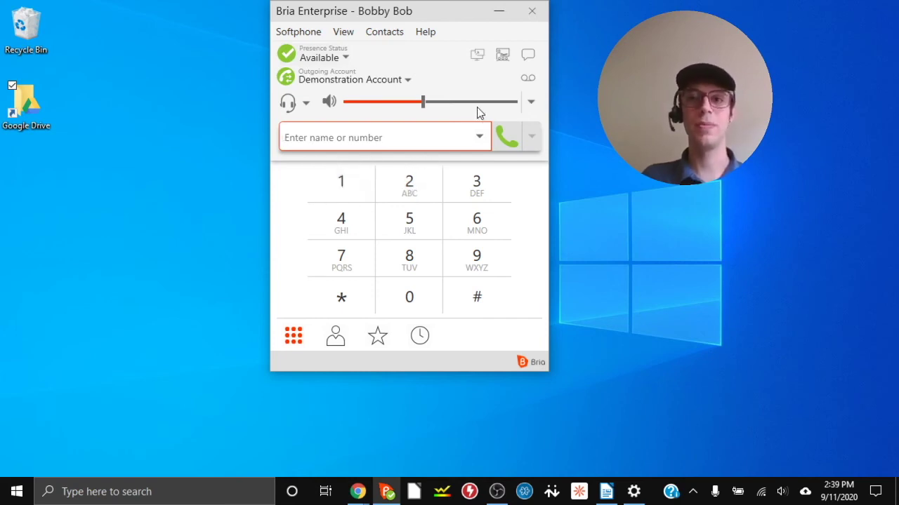
click(527, 79)
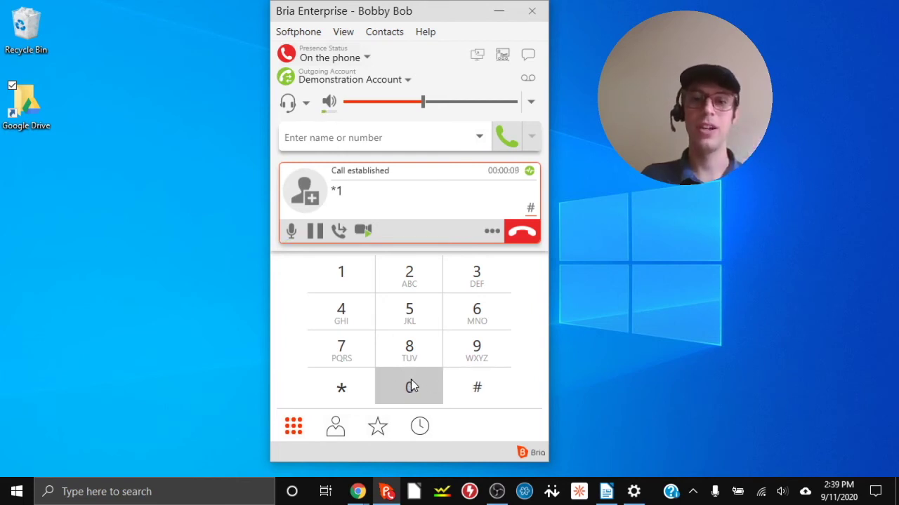
Step: Send a 0 tone in the voicemail call, then end the call
click(410, 386)
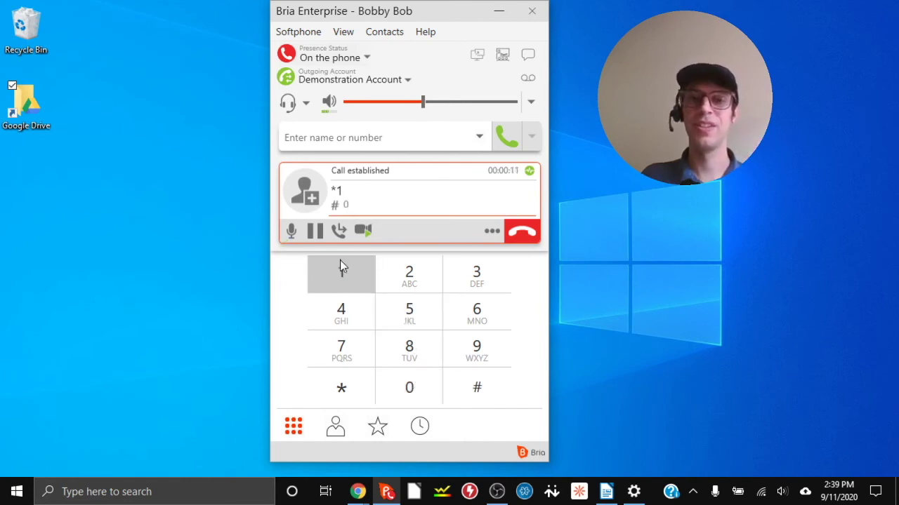
click(522, 239)
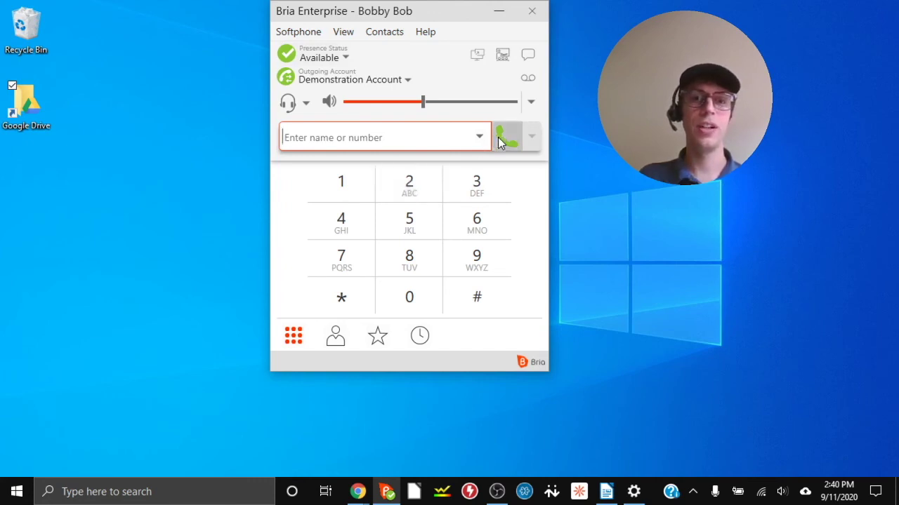
Step: Call *72 followed by the ten-digit forwarding number
click(361, 299)
click(351, 261)
click(413, 188)
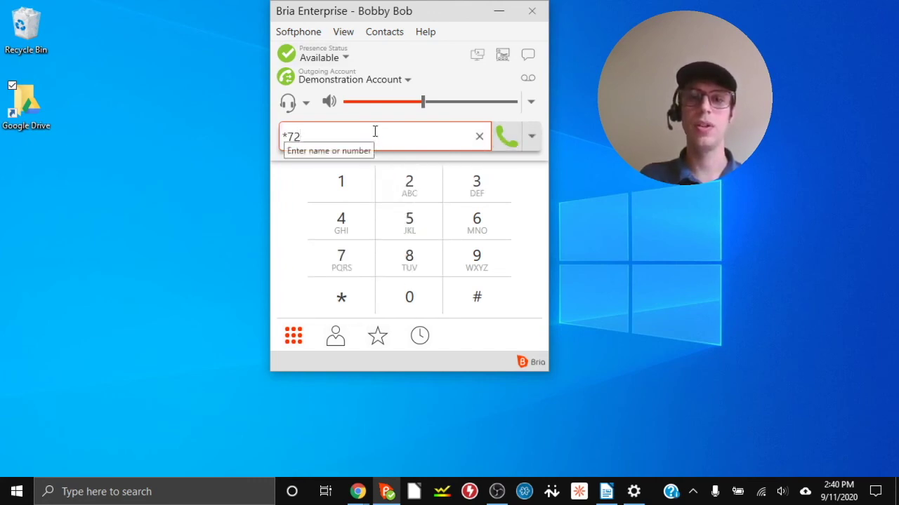
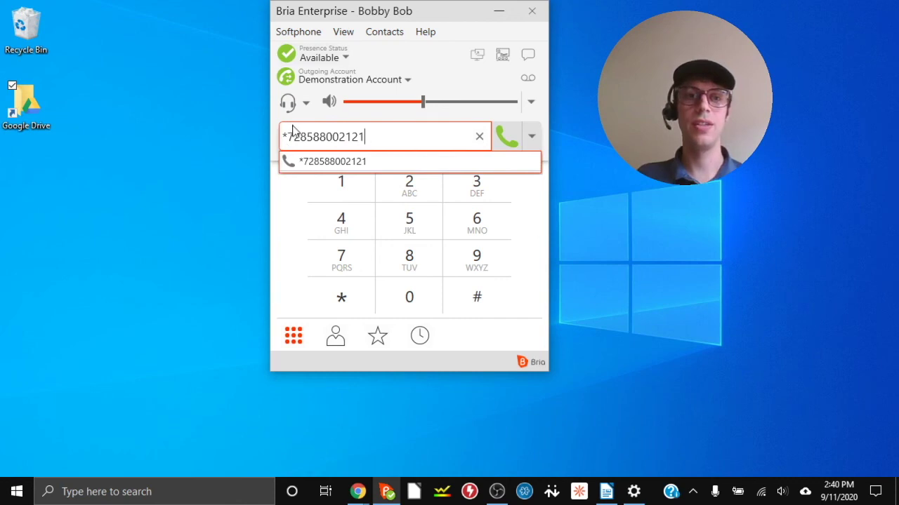
click(507, 138)
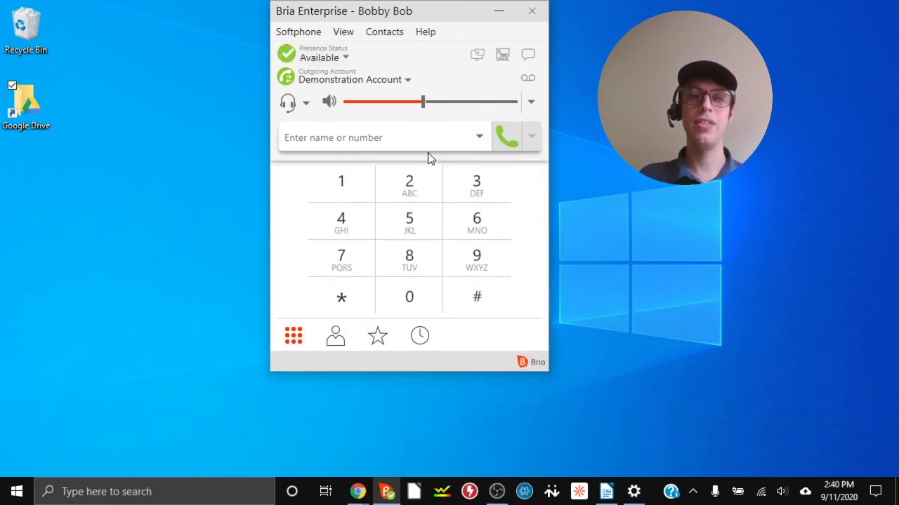
Step: Call the bare *72 code from the dial pad, then return to the number field
click(361, 150)
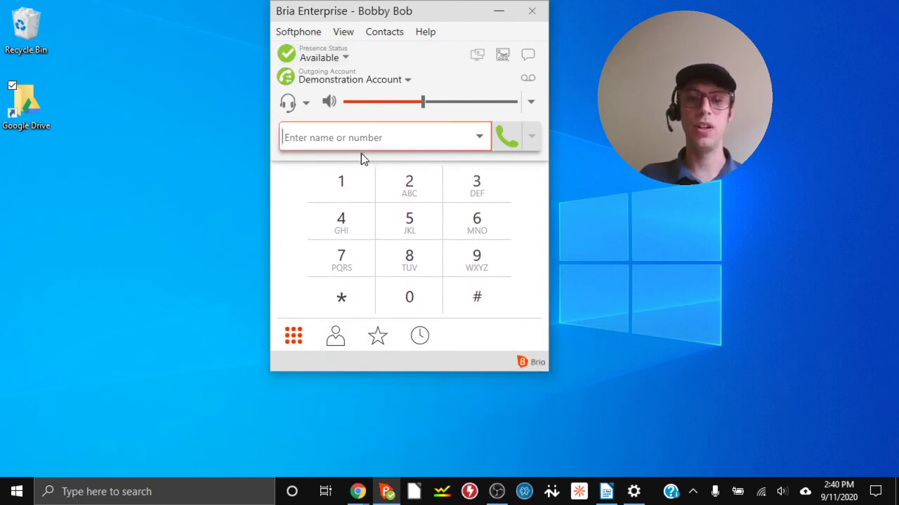
click(356, 300)
click(349, 257)
click(409, 193)
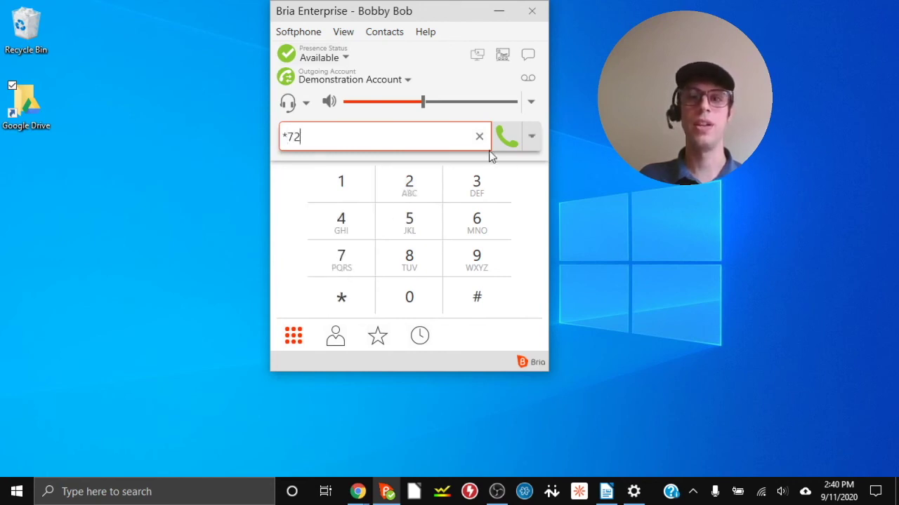
click(503, 135)
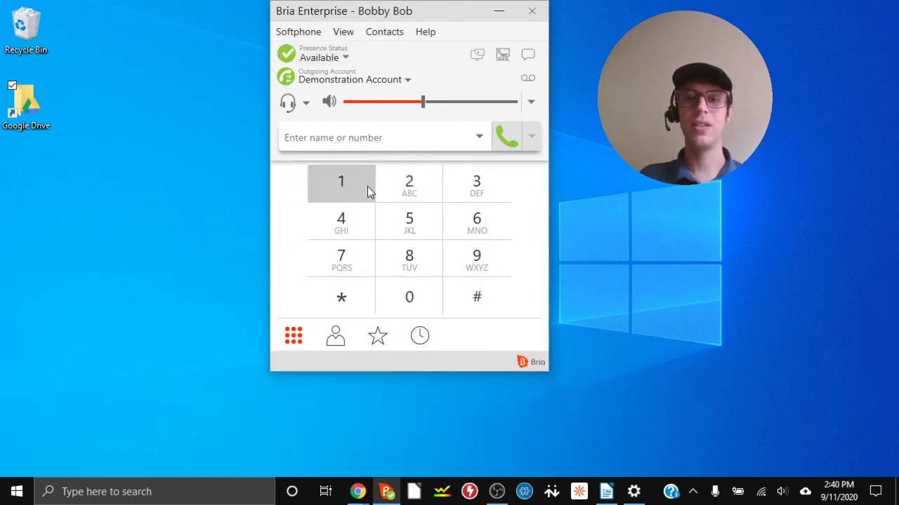
click(437, 138)
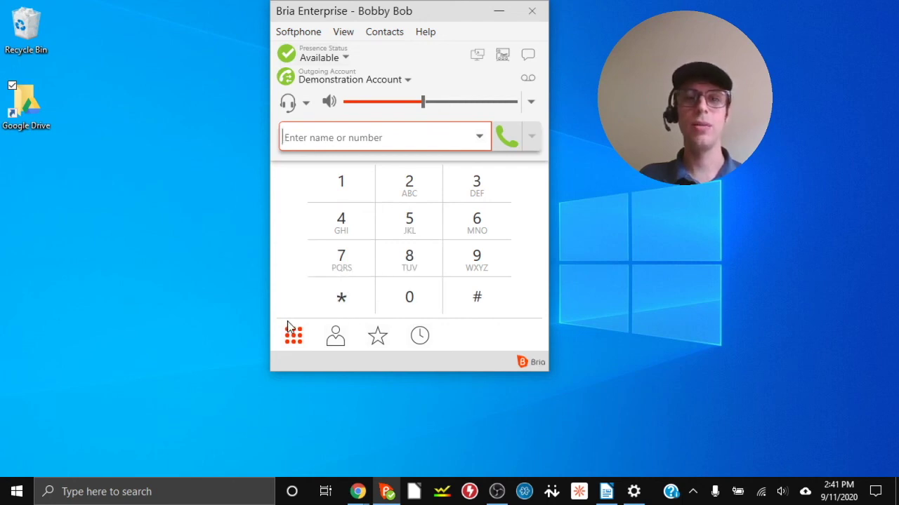
Step: Create Friends contact 'Bluecloud USA' with the company's Softphone number and save it
click(335, 337)
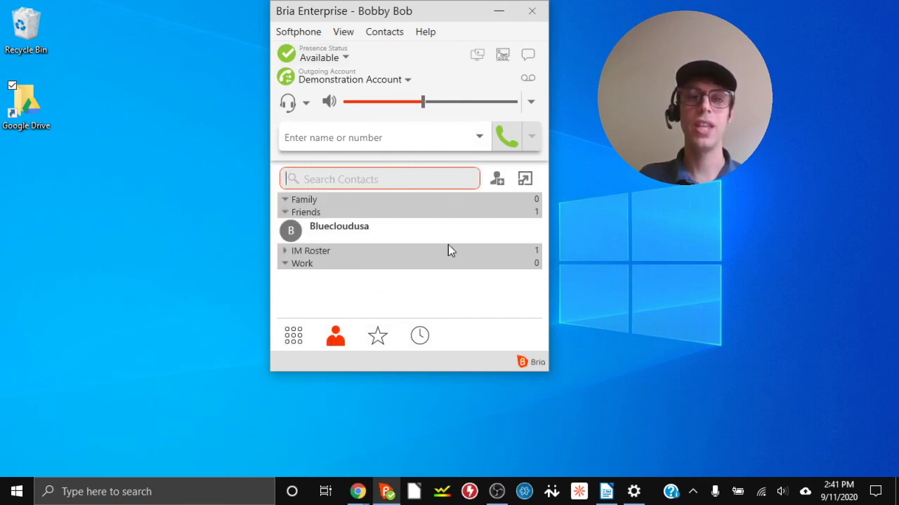
click(497, 180)
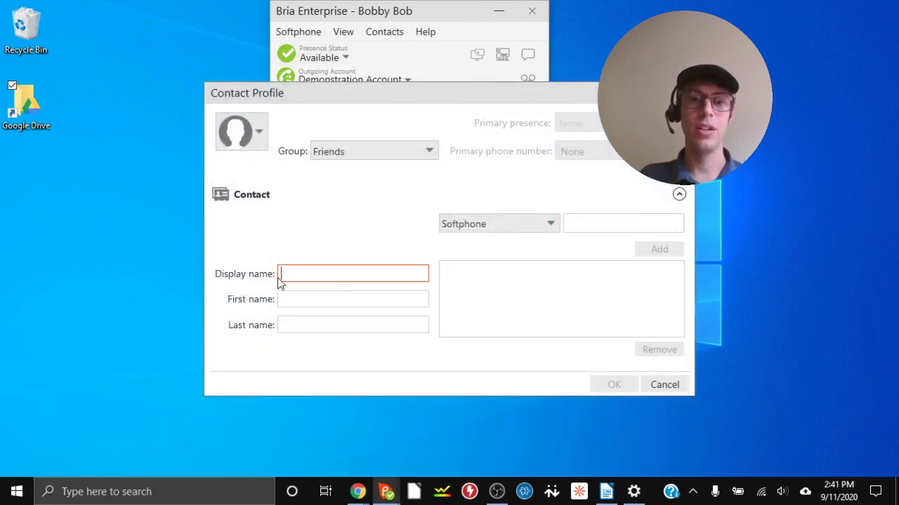
text(Bleu)
key(BackSpace)
text(ue)
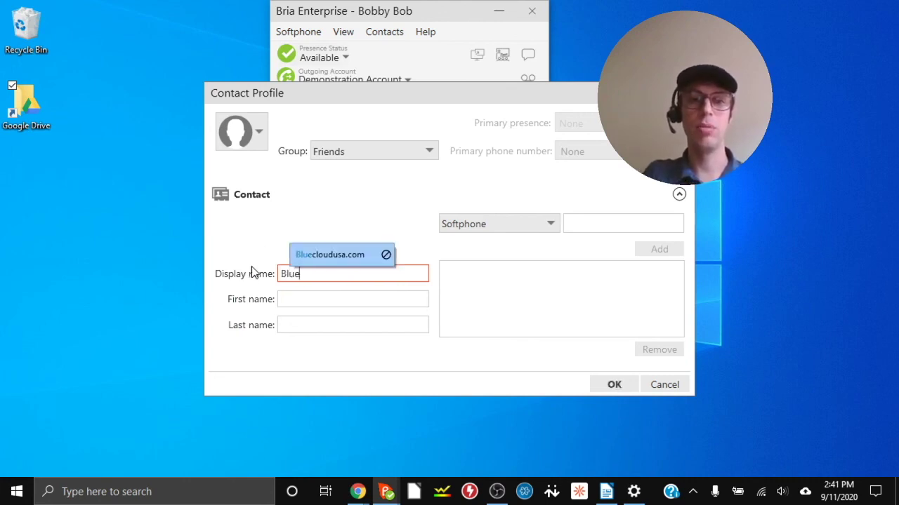
text(cloud USA)
click(596, 222)
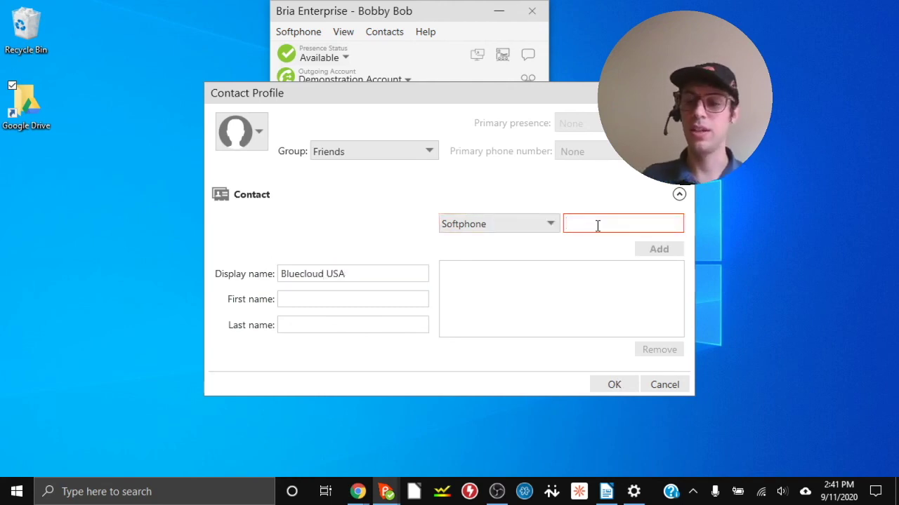
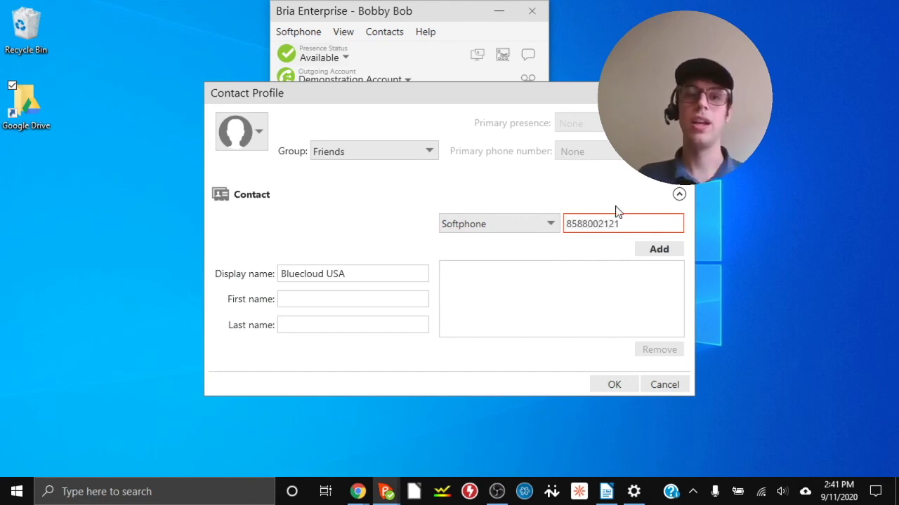
click(655, 249)
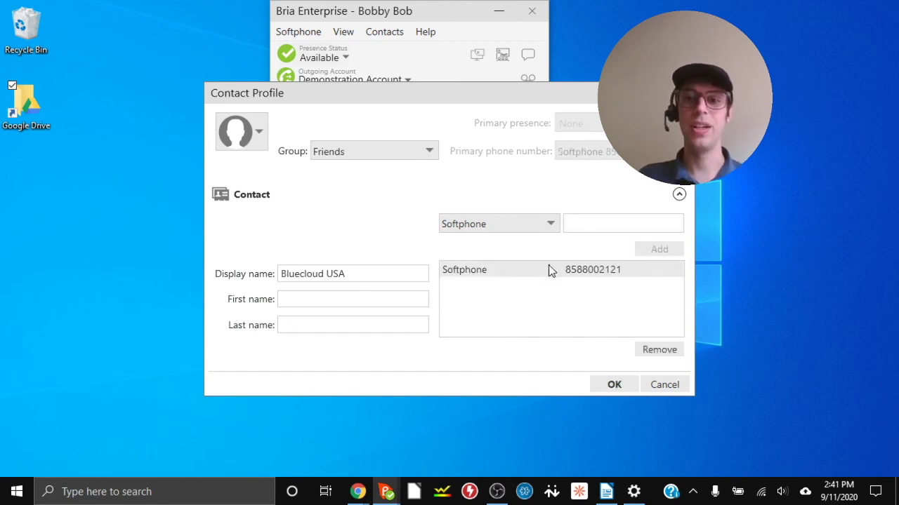
click(613, 384)
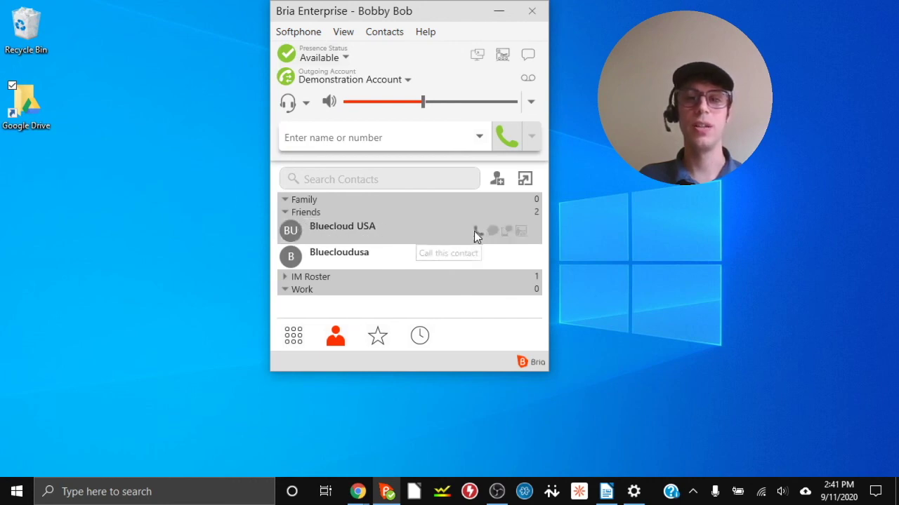
Step: Browse Favorites, then filter the call history to Missed Calls
click(378, 338)
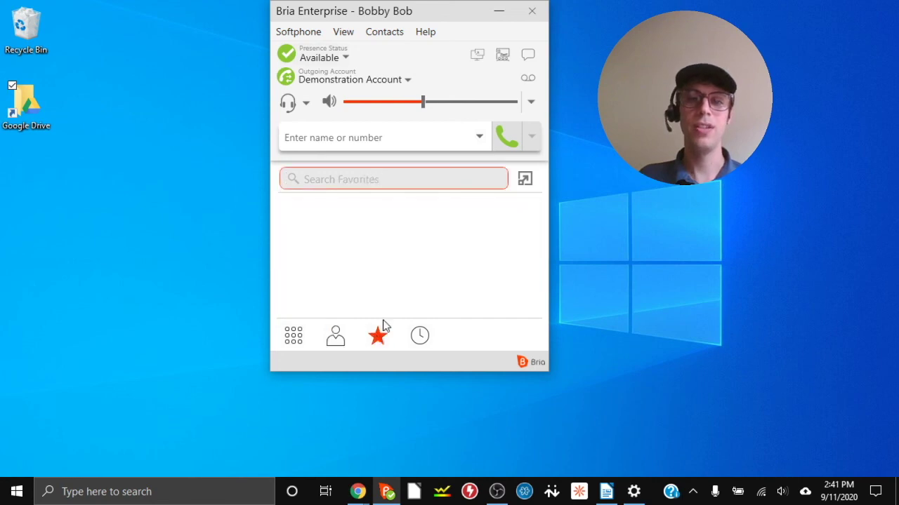
click(420, 338)
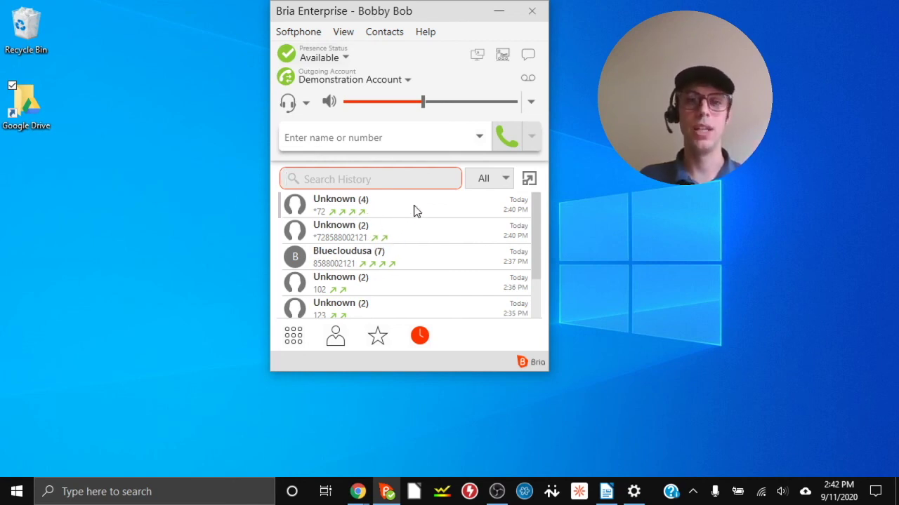
click(504, 181)
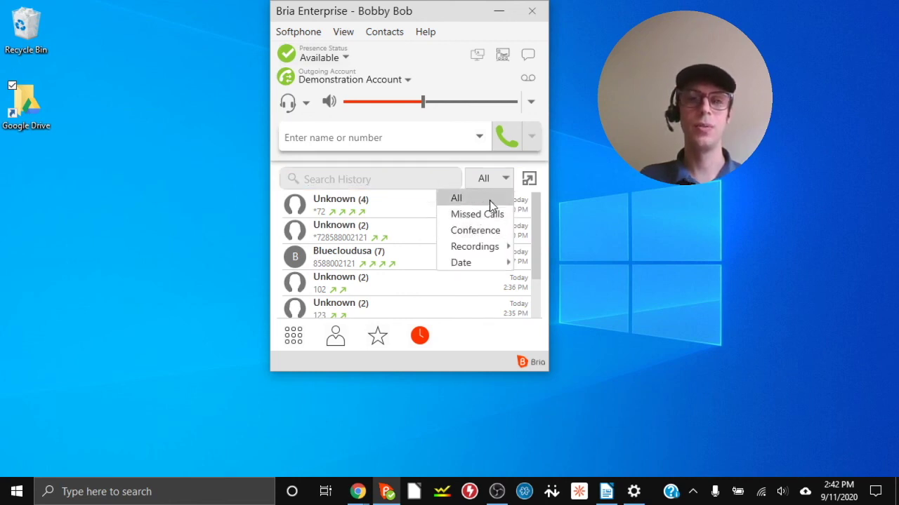
click(485, 212)
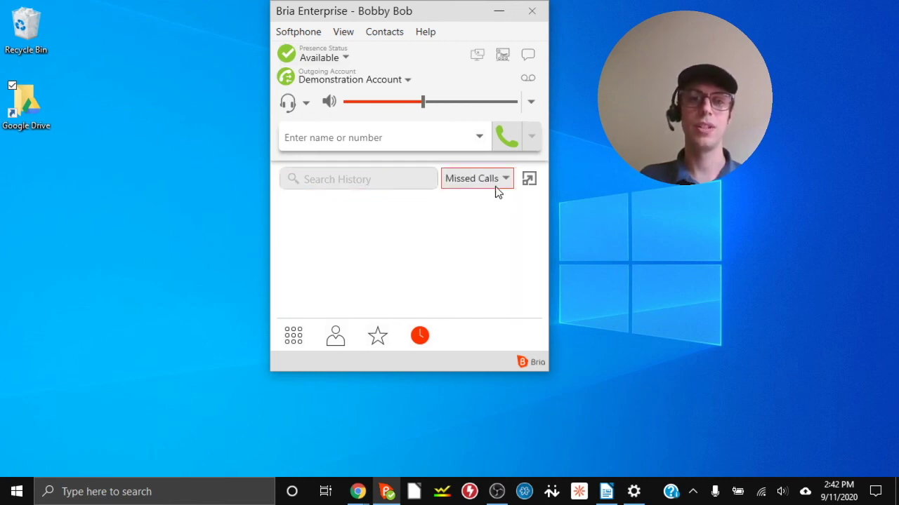